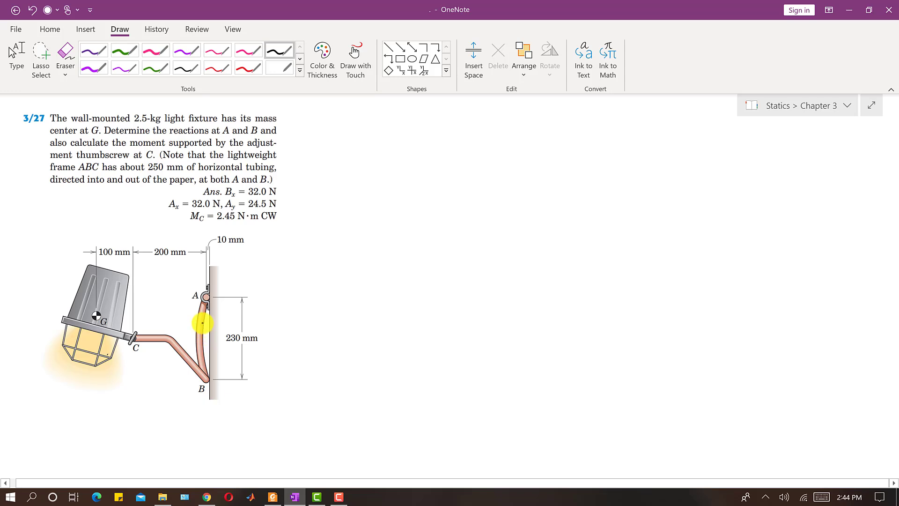
Step: Sketch x–y axes beside the 10 mm label, underline 250 mm, and label Ax at A
key(alt+d)
key(e)
mouse_move(251, 253)
mouse_down()
mouse_move(281, 278)
mouse_move(256, 257)
mouse_move(264, 262)
mouse_up()
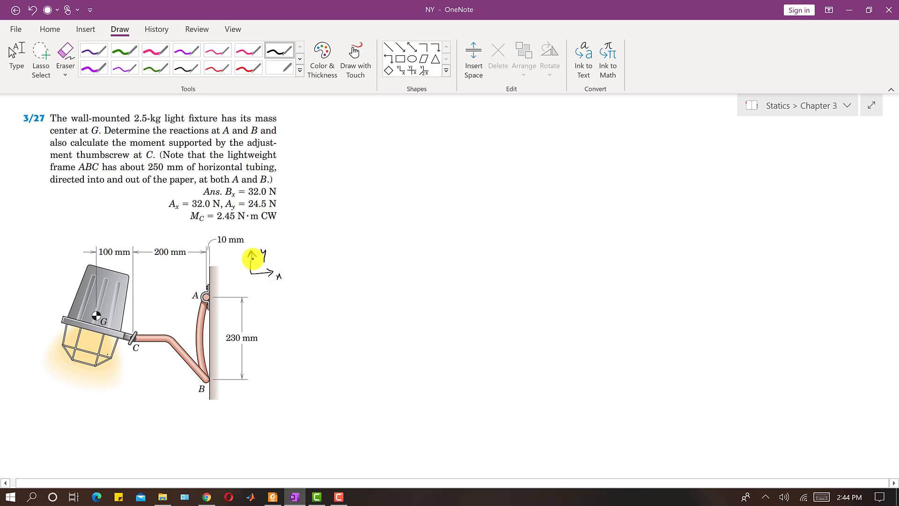
drag(135, 173, 176, 174)
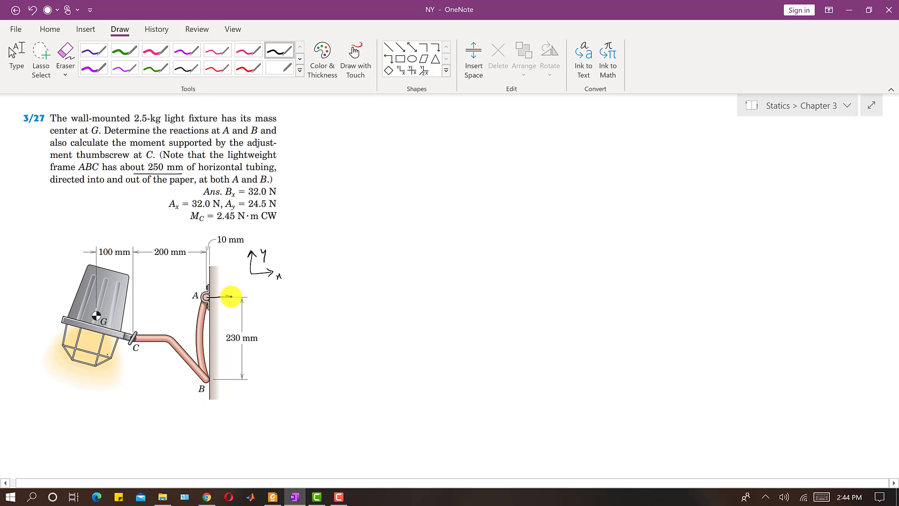
drag(227, 290, 235, 294)
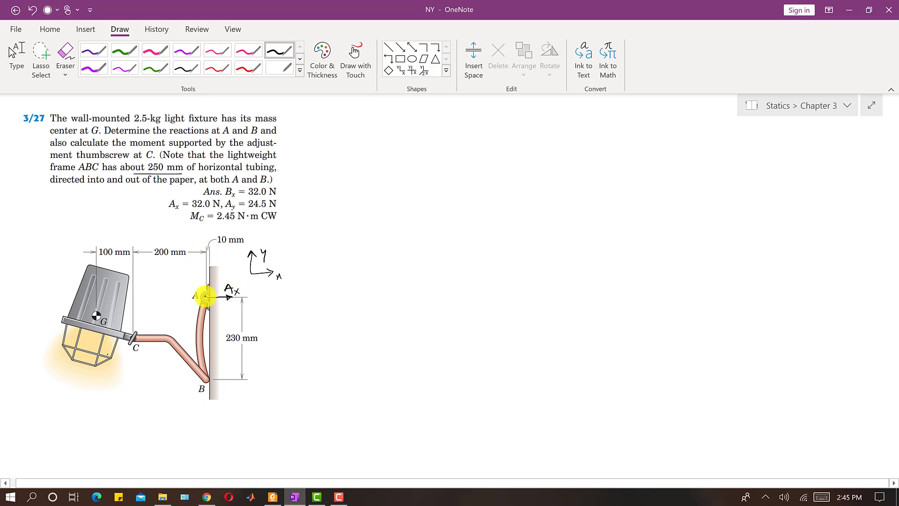
Step: Draw the upward Ay reaction arrow above point A
click(400, 48)
drag(206, 297, 206, 284)
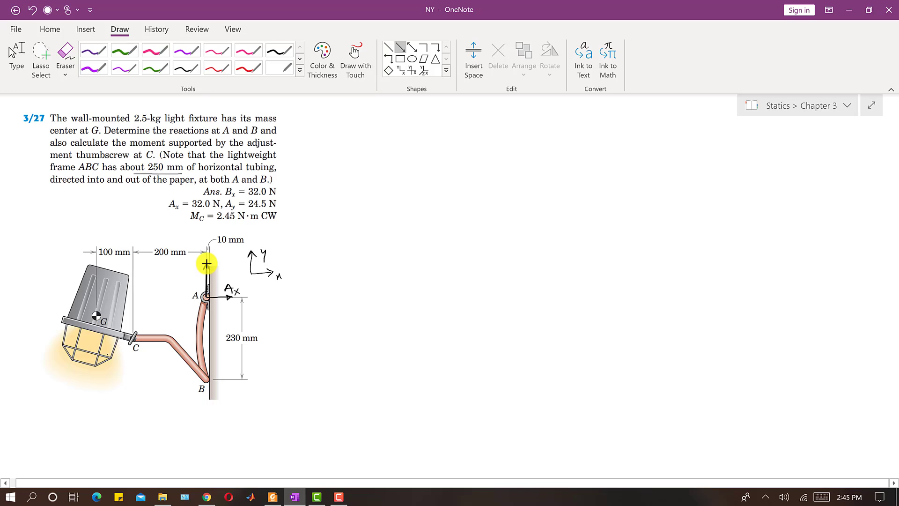
drag(206, 262, 224, 268)
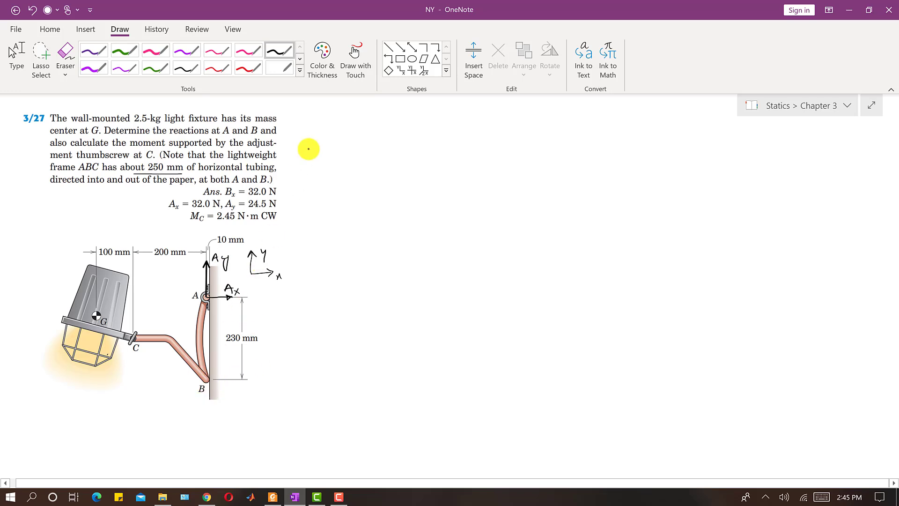
Step: Draw the leftward reaction arrow at B and label it Bx
click(399, 49)
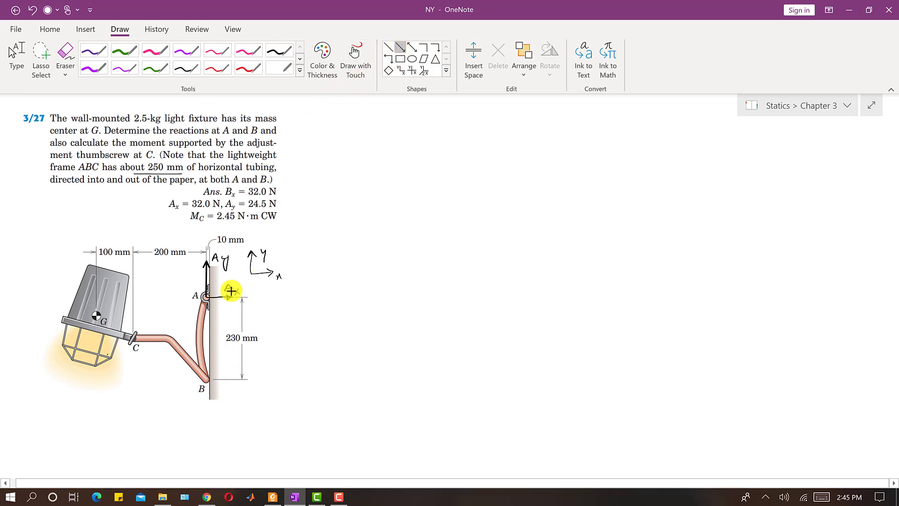
drag(234, 379, 209, 379)
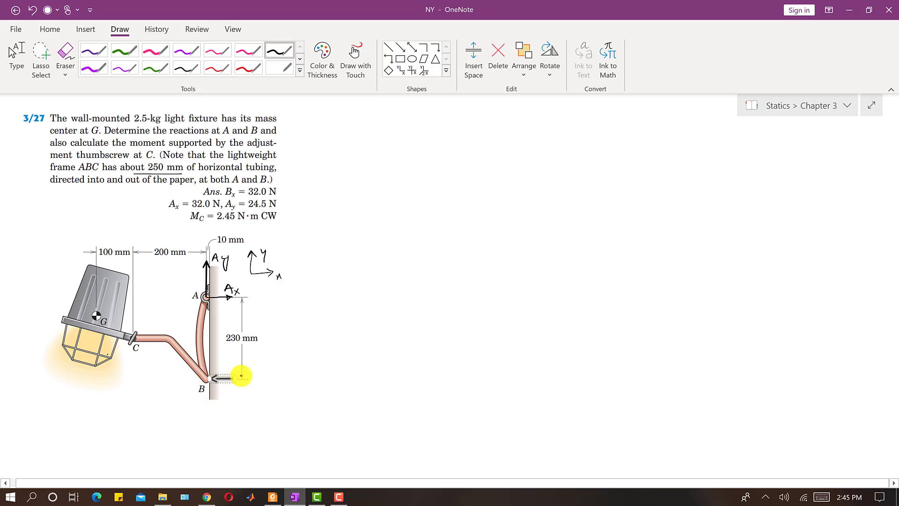
click(231, 390)
drag(232, 387, 244, 395)
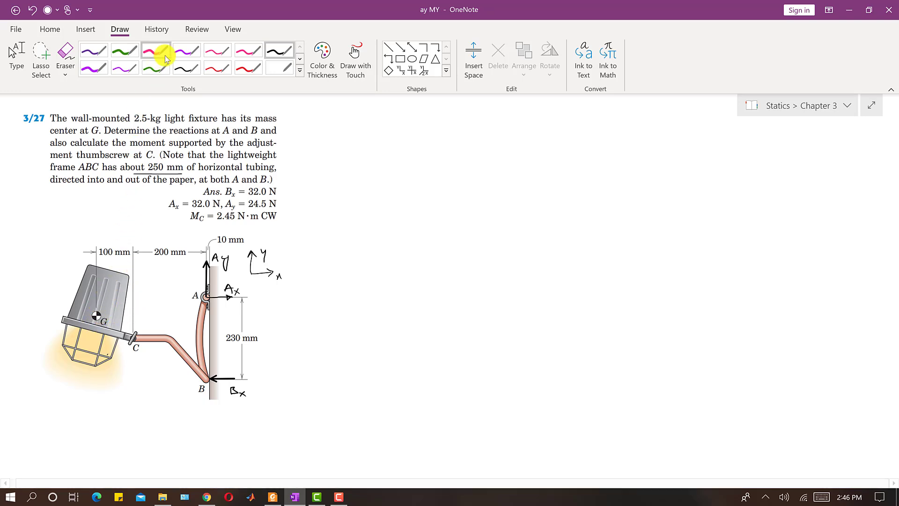
Step: Draw the downward weight arrow from G, underline 2.5-kg, and label it 2.5(9.81)
click(400, 48)
drag(96, 316, 96, 337)
drag(96, 372, 97, 388)
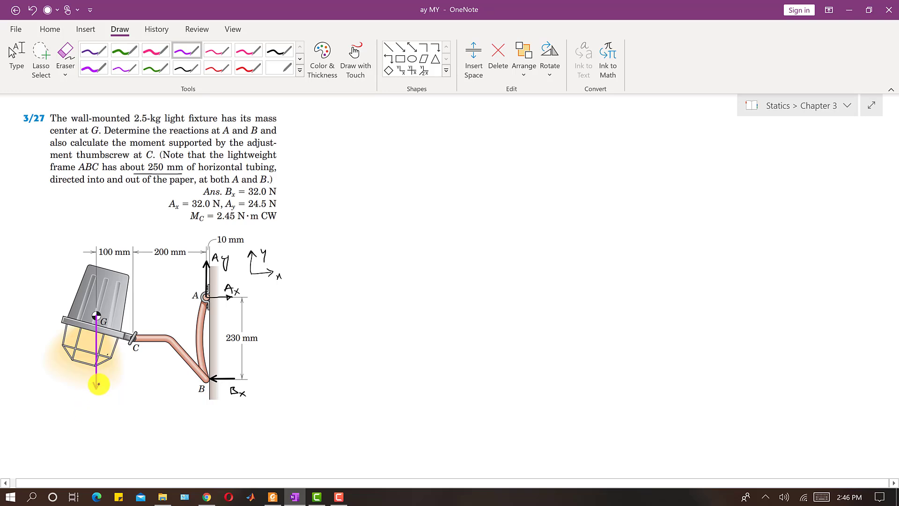
drag(134, 125, 167, 123)
drag(70, 404, 119, 409)
click(83, 409)
drag(123, 398, 123, 411)
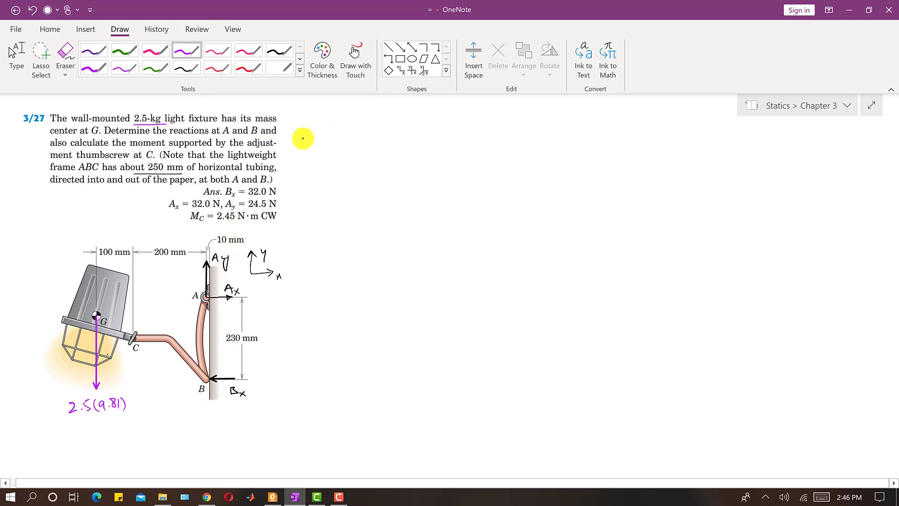
Step: Write the moment equation heading ΣM_A = 0 beside the problem
mouse_move(312, 134)
mouse_down()
mouse_move(304, 138)
mouse_move(340, 146)
mouse_move(352, 139)
mouse_up()
drag(346, 143, 353, 143)
drag(360, 135, 360, 136)
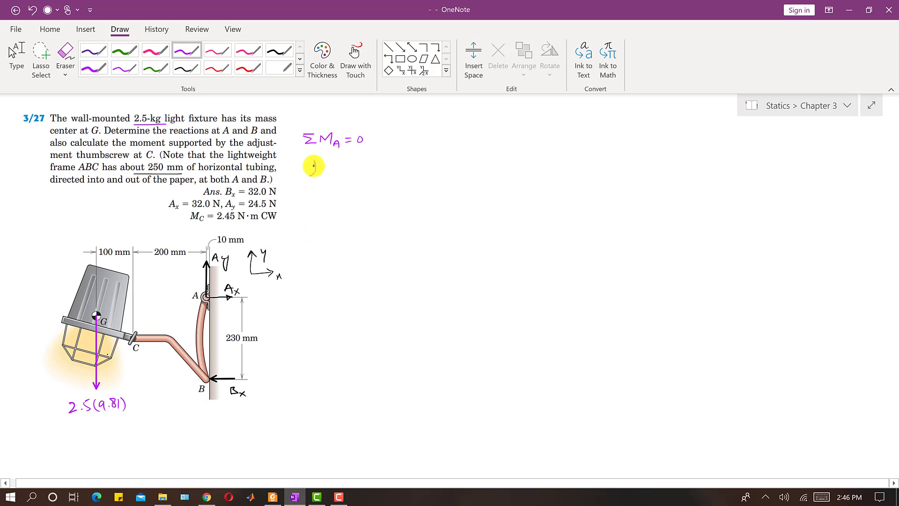
Step: Mark counterclockwise as positive and begin the moment equation with −Bx(230) in black ink
drag(301, 170, 309, 169)
drag(305, 164, 305, 175)
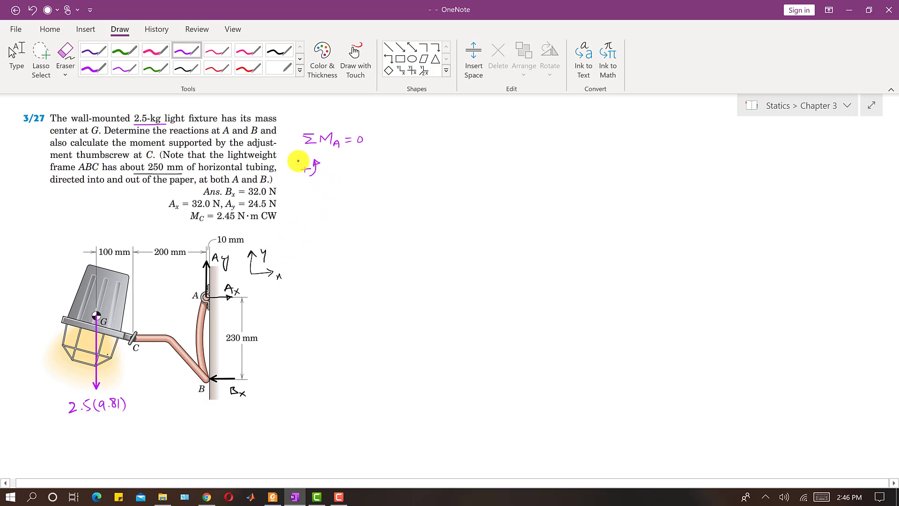
click(280, 53)
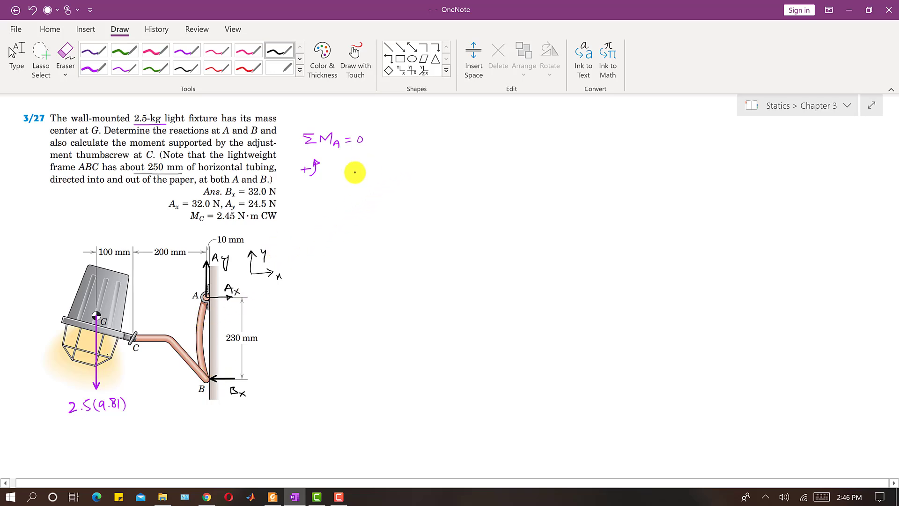
drag(350, 171, 389, 178)
mouse_move(388, 172)
mouse_down()
mouse_move(381, 179)
mouse_move(397, 179)
mouse_up()
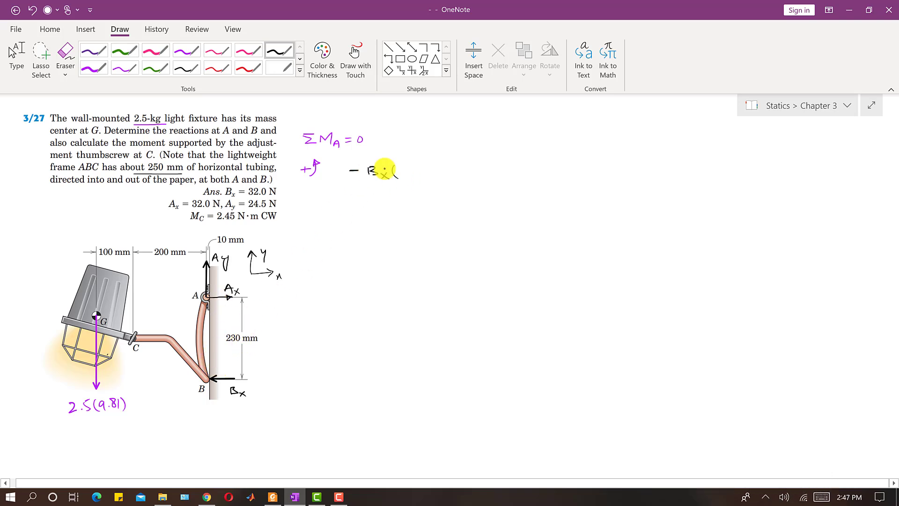
drag(412, 167, 434, 179)
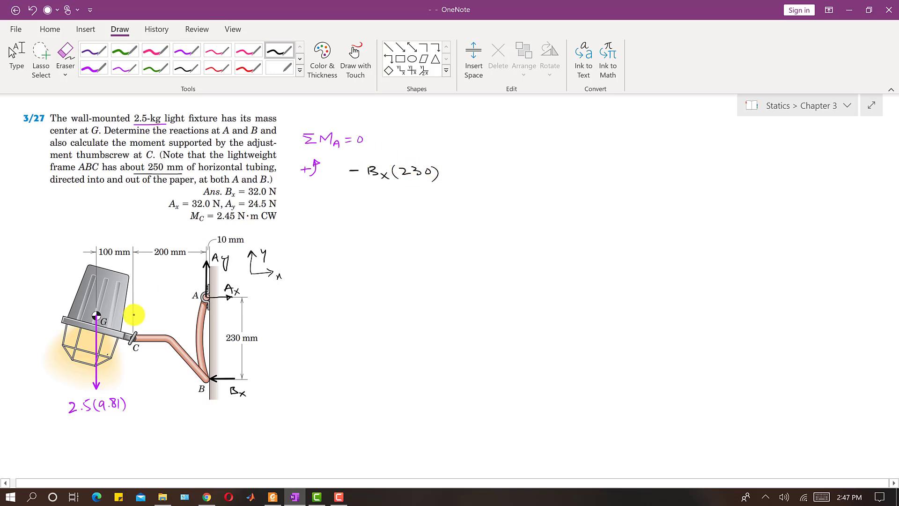
Step: Label the weight W = and complete the equation with + 2.5(981)(300) = 0, underlining 100 and 200 mm
drag(52, 410, 59, 408)
mouse_move(52, 416)
mouse_down()
mouse_move(59, 414)
mouse_move(39, 411)
mouse_up()
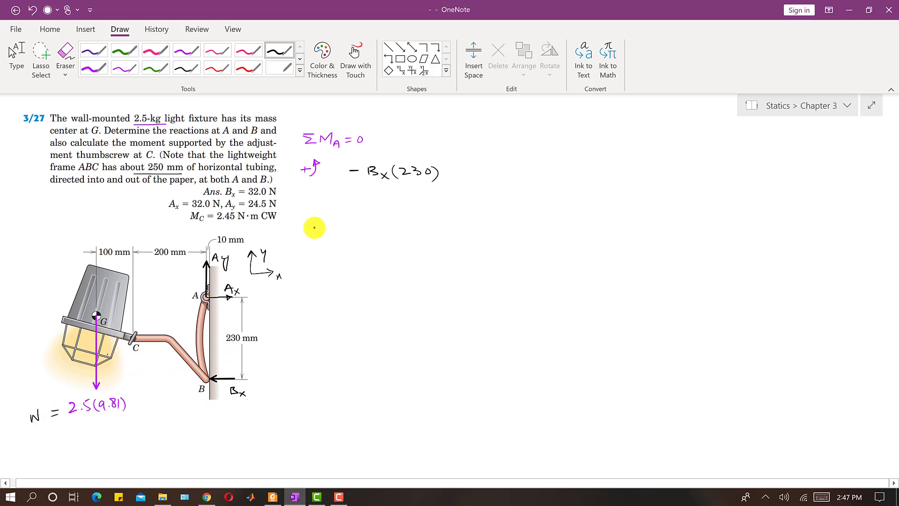
mouse_move(455, 169)
mouse_down()
mouse_move(455, 180)
mouse_move(476, 177)
mouse_up()
mouse_move(487, 167)
mouse_down()
mouse_move(493, 177)
mouse_move(522, 178)
mouse_up()
drag(528, 165, 530, 183)
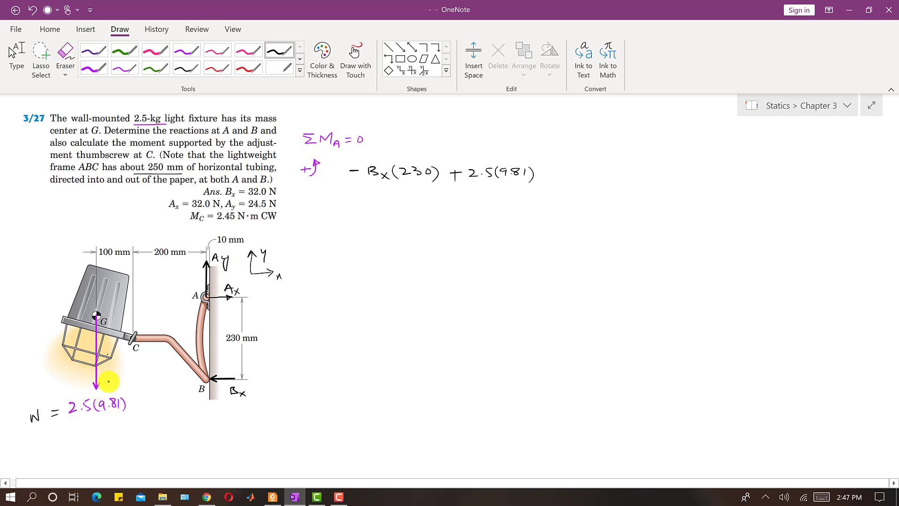
drag(154, 258, 169, 258)
drag(114, 257, 130, 257)
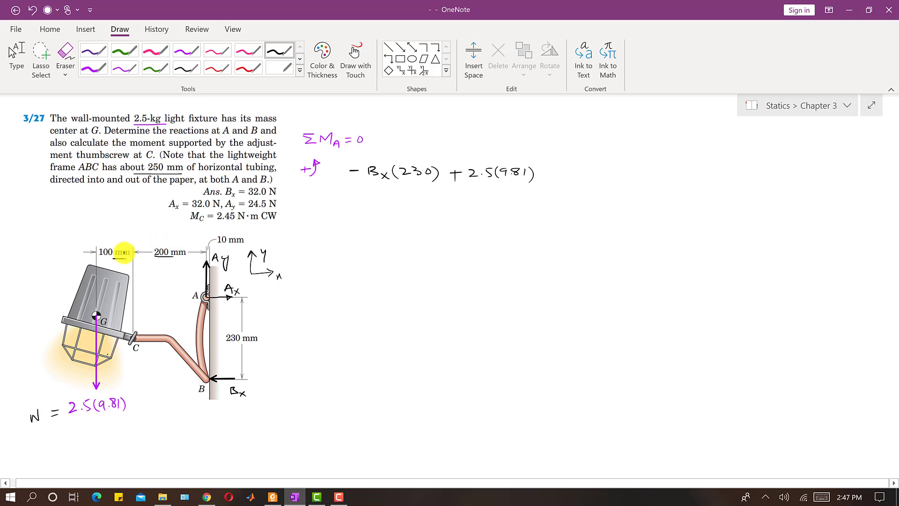
mouse_move(544, 169)
mouse_down()
mouse_move(542, 181)
mouse_move(570, 171)
mouse_move(580, 183)
mouse_move(601, 170)
mouse_up()
drag(589, 176, 617, 169)
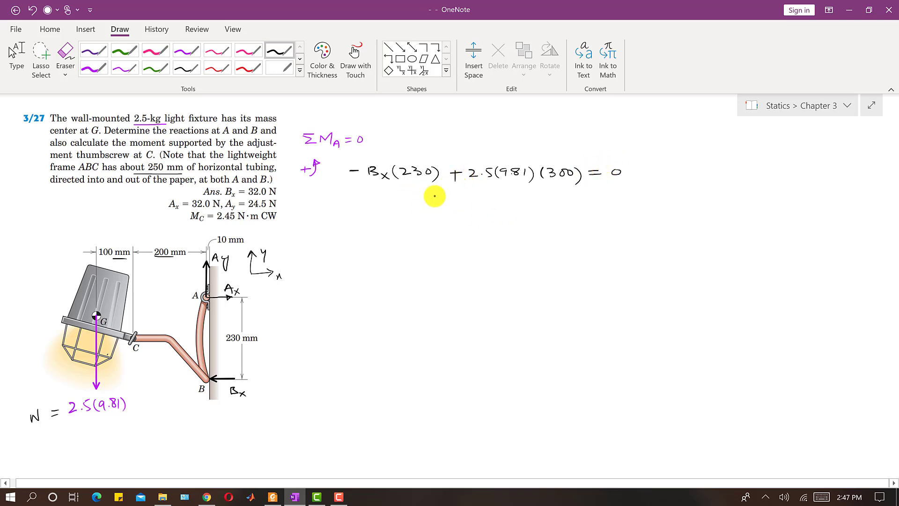
Step: Start solving below with Bx = and the numerator −2.5
drag(405, 202, 403, 206)
drag(402, 195, 420, 209)
mouse_move(420, 203)
mouse_down()
mouse_move(414, 209)
mouse_move(439, 202)
mouse_up()
drag(432, 207, 488, 205)
mouse_move(501, 197)
mouse_down()
mouse_move(566, 210)
mouse_move(564, 197)
mouse_move(588, 202)
mouse_up()
Step: Complete the Bx fraction as −2.5(9.81)(300) over −230
drag(595, 196, 598, 209)
drag(471, 216, 607, 215)
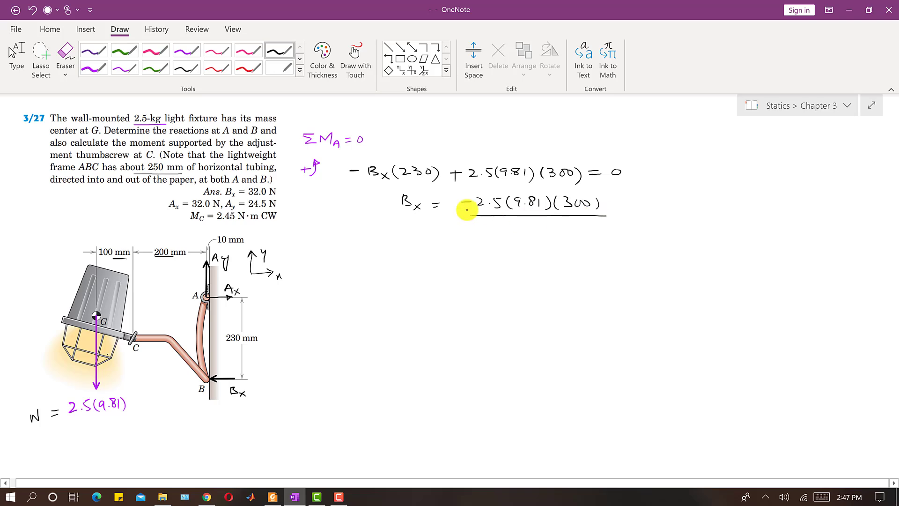
drag(506, 234, 550, 232)
Step: Evaluate Bx = 31.98 ≈ 32 N and begin the ΣFx = 0 force balance
mouse_move(648, 197)
mouse_down()
mouse_move(672, 213)
mouse_move(685, 205)
mouse_up()
drag(679, 209, 687, 208)
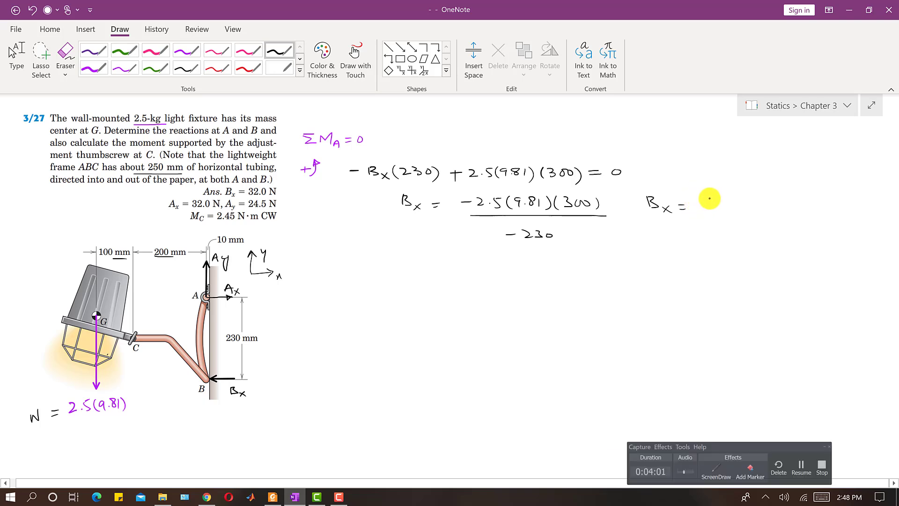
click(721, 209)
mouse_move(712, 198)
mouse_down()
mouse_move(712, 210)
mouse_move(742, 200)
mouse_move(769, 206)
mouse_up()
drag(755, 201, 783, 204)
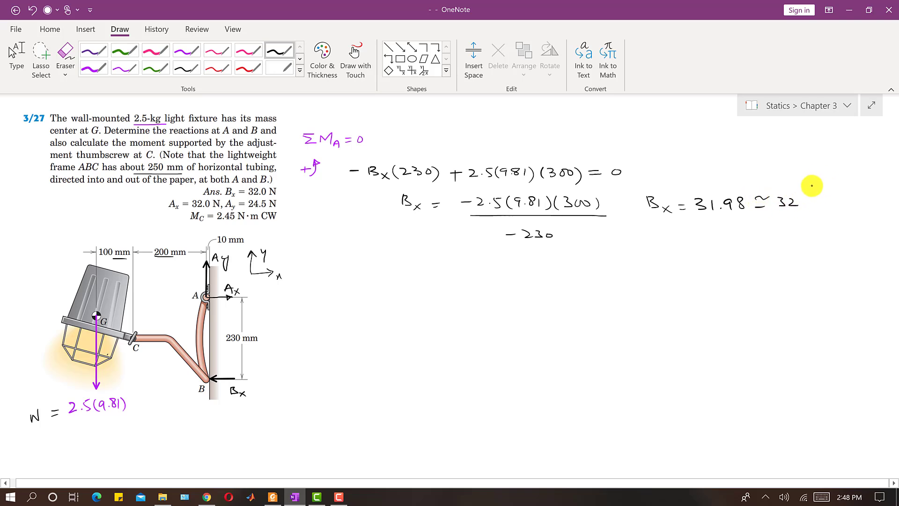
drag(811, 202, 809, 216)
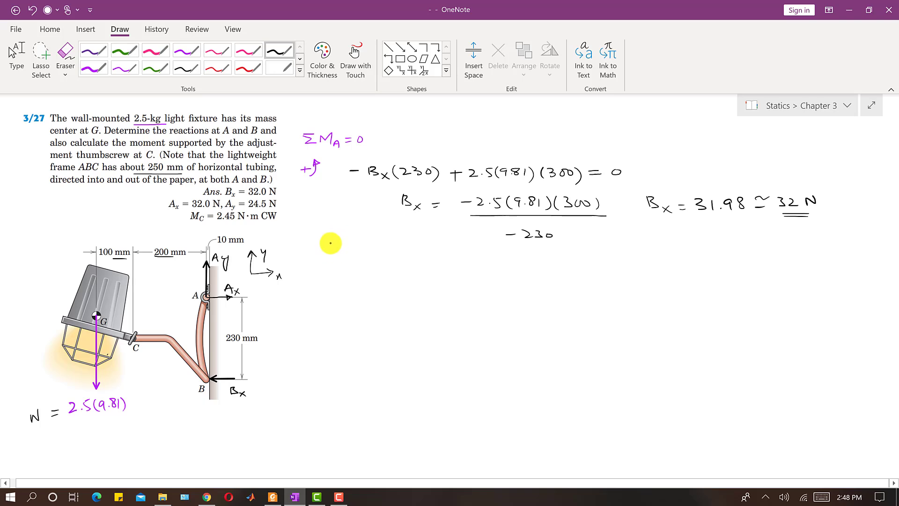
mouse_move(316, 245)
mouse_down()
mouse_move(329, 255)
mouse_move(365, 246)
mouse_up()
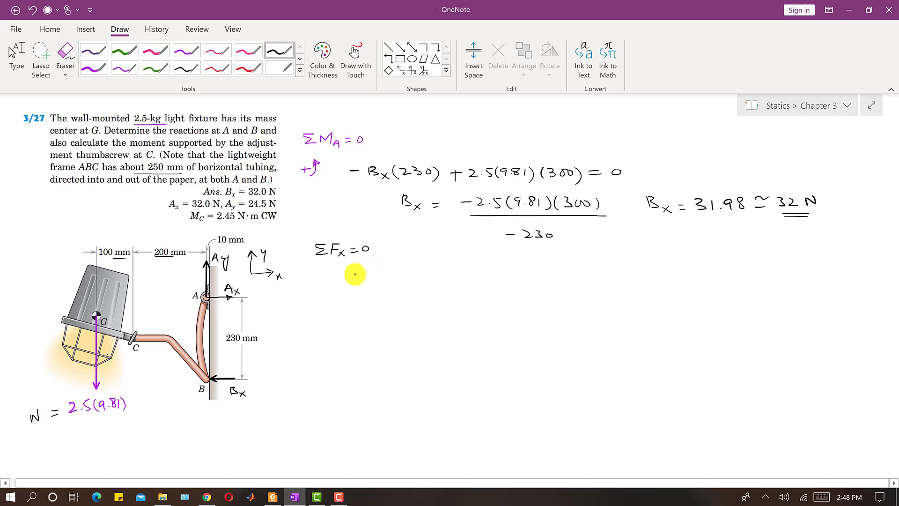
Step: Write Ax − Bx = 0 and Ax = Bx, ticking the 32 N Bx answer
mouse_move(366, 274)
mouse_down()
mouse_move(374, 280)
mouse_move(443, 271)
mouse_up()
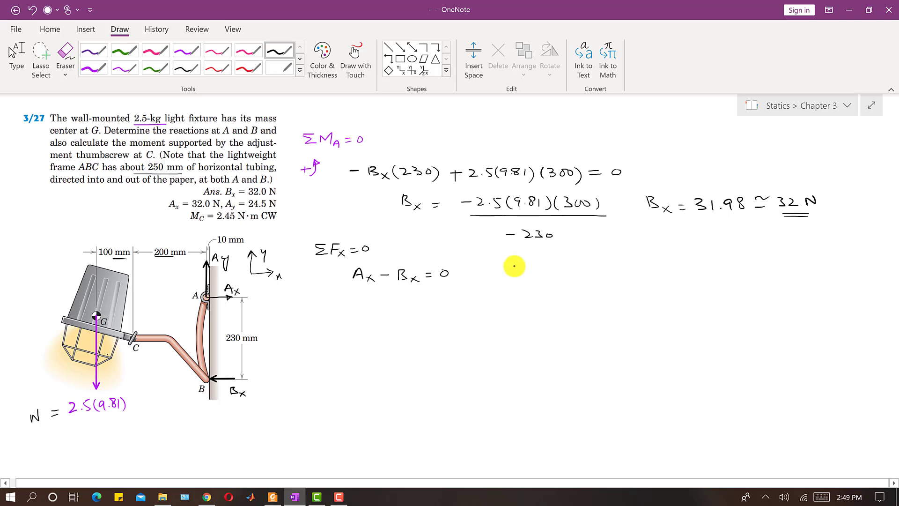
mouse_move(497, 266)
mouse_down()
mouse_move(535, 266)
mouse_move(562, 272)
mouse_up()
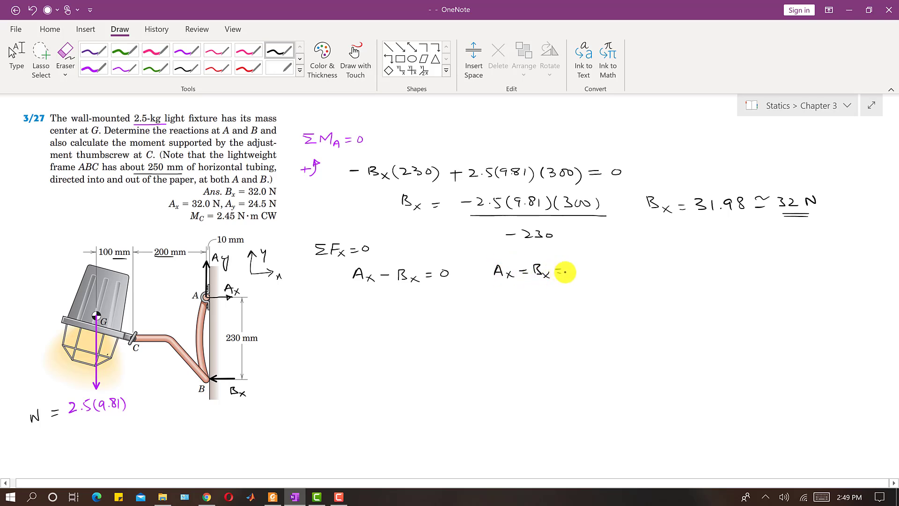
drag(800, 184, 812, 177)
Step: Give Ax the value 32 N and start the vertical balance ΣFy = 0
mouse_move(584, 265)
mouse_down()
mouse_move(594, 273)
mouse_move(607, 265)
mouse_up()
click(614, 271)
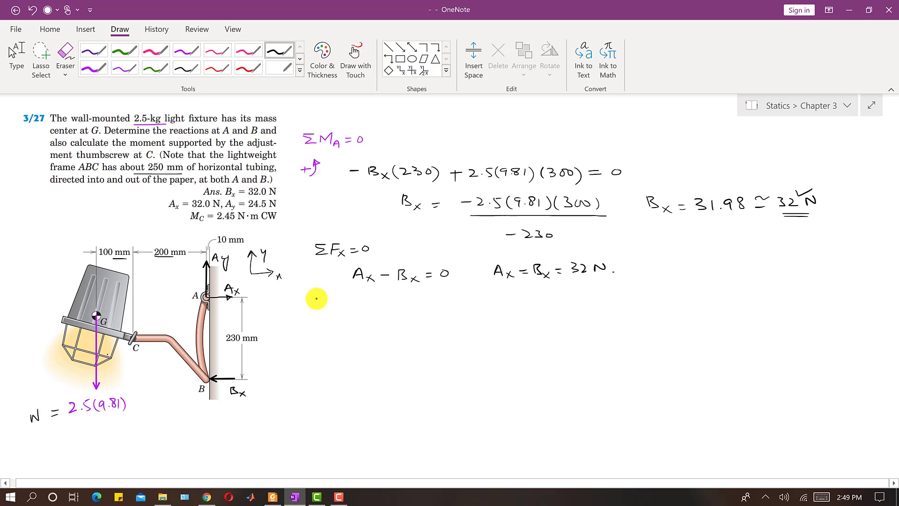
drag(316, 299, 337, 305)
mouse_move(338, 302)
mouse_down()
mouse_move(342, 322)
mouse_move(358, 303)
mouse_move(368, 305)
mouse_up()
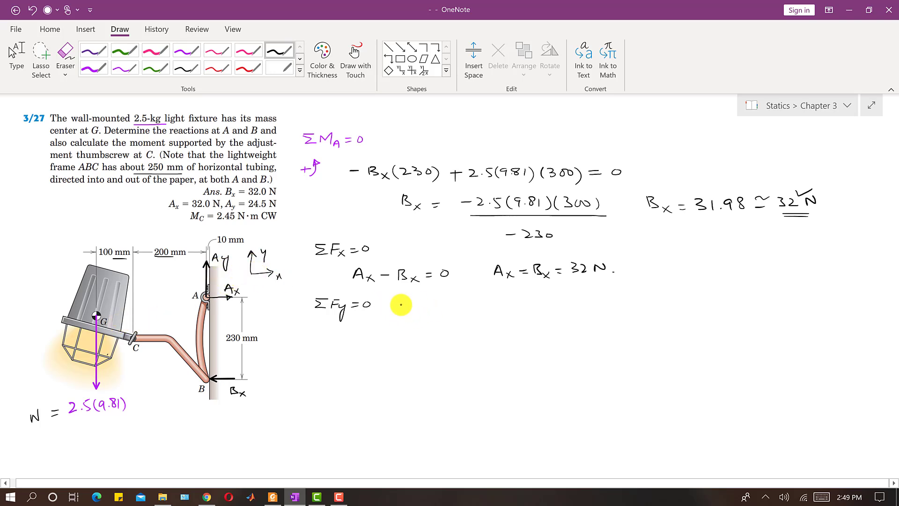
Step: Write the vertical balance Ay − 2.5(9.81) = 0
drag(398, 310, 406, 309)
drag(414, 304, 414, 323)
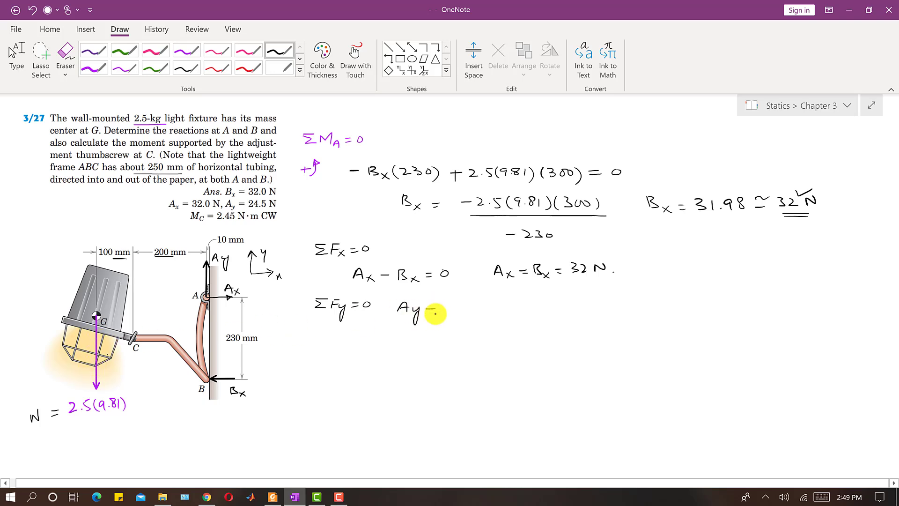
click(453, 311)
drag(445, 306, 510, 313)
mouse_move(513, 300)
mouse_down()
mouse_move(513, 315)
mouse_move(532, 310)
mouse_up()
drag(523, 306, 532, 306)
mouse_move(540, 303)
mouse_down()
mouse_move(598, 319)
mouse_move(615, 302)
mouse_up()
Step: Solve it as Ay = W = 2.5(9.81) = 24.5 N
drag(608, 307, 615, 306)
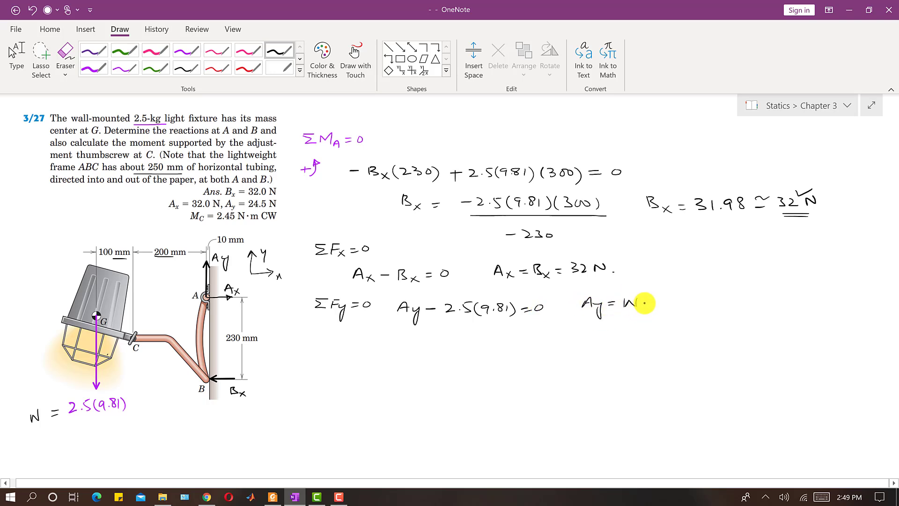
drag(659, 299, 688, 307)
click(671, 305)
drag(698, 298, 747, 301)
drag(741, 304, 778, 303)
click(774, 304)
drag(781, 296, 802, 295)
click(807, 303)
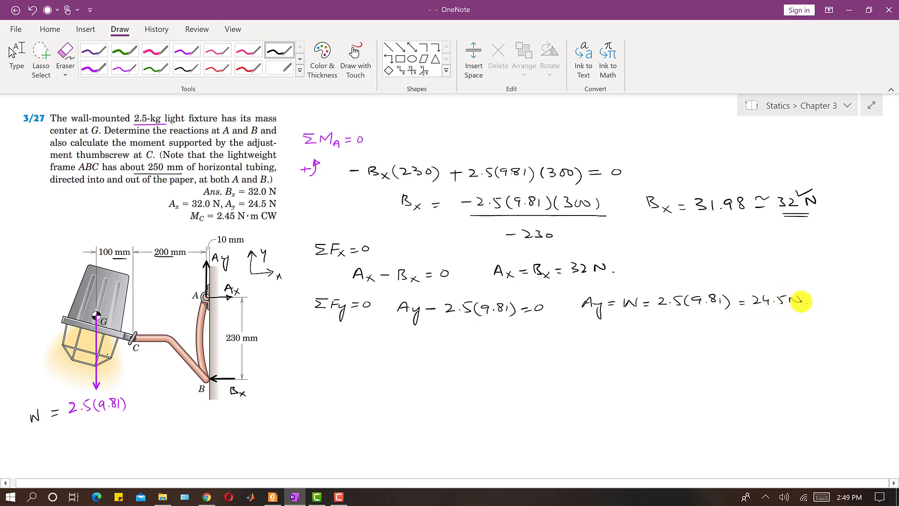